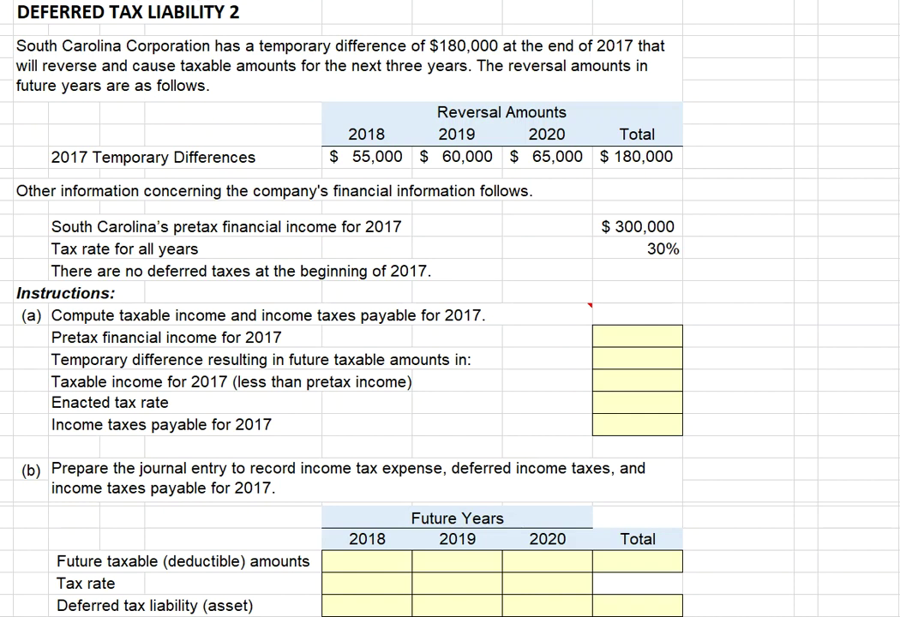
Step: Fill in part (a) with pretax income $300,000, temporary difference 180,000, taxable income 120,000, tax rate 30% and income taxes payable $36,000
{"action": "left_click", "coordinate": [638, 606]}
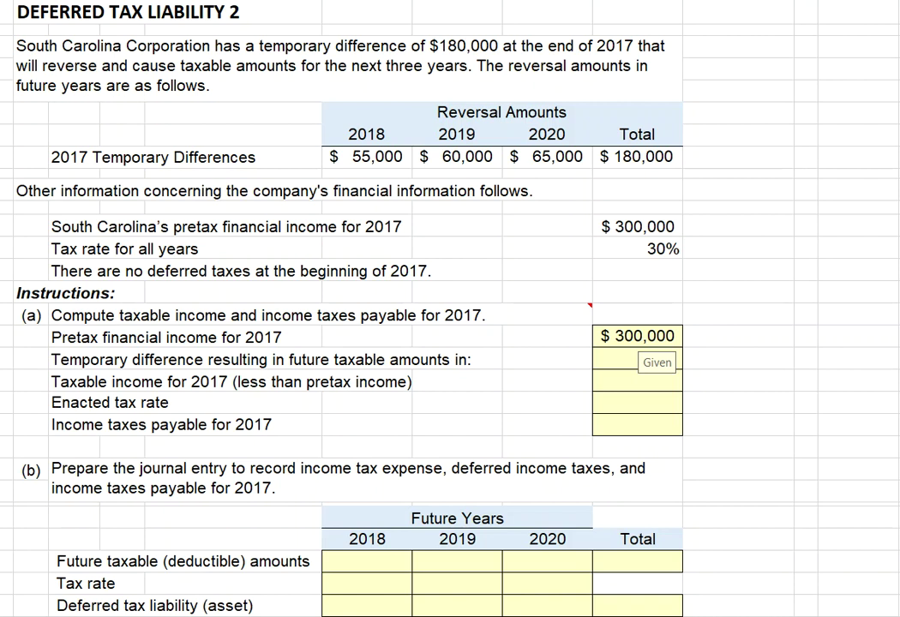
{"action": "left_click", "coordinate": [638, 336]}
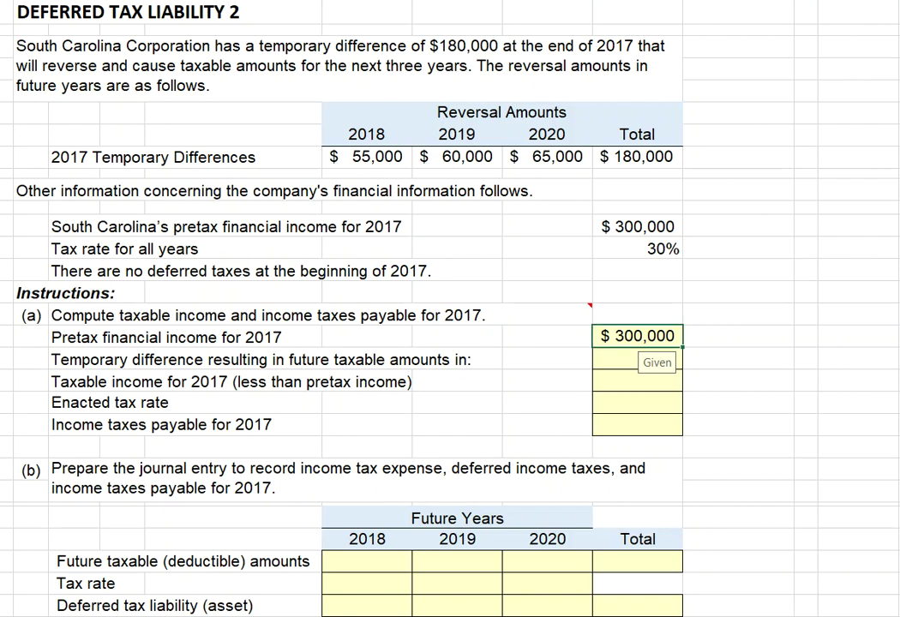
{"action": "key", "text": "ctrl+y"}
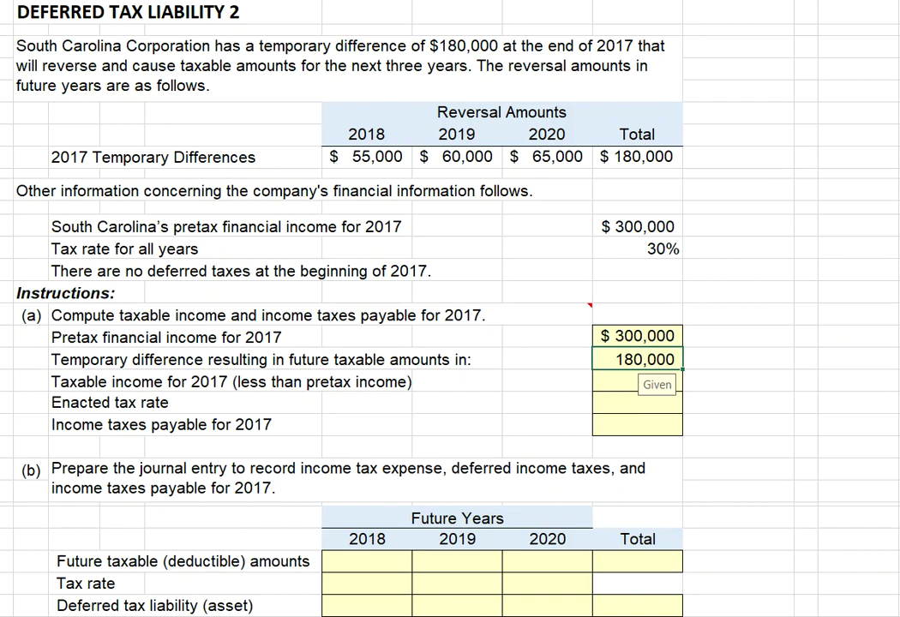
{"action": "left_click", "coordinate": [637, 381]}
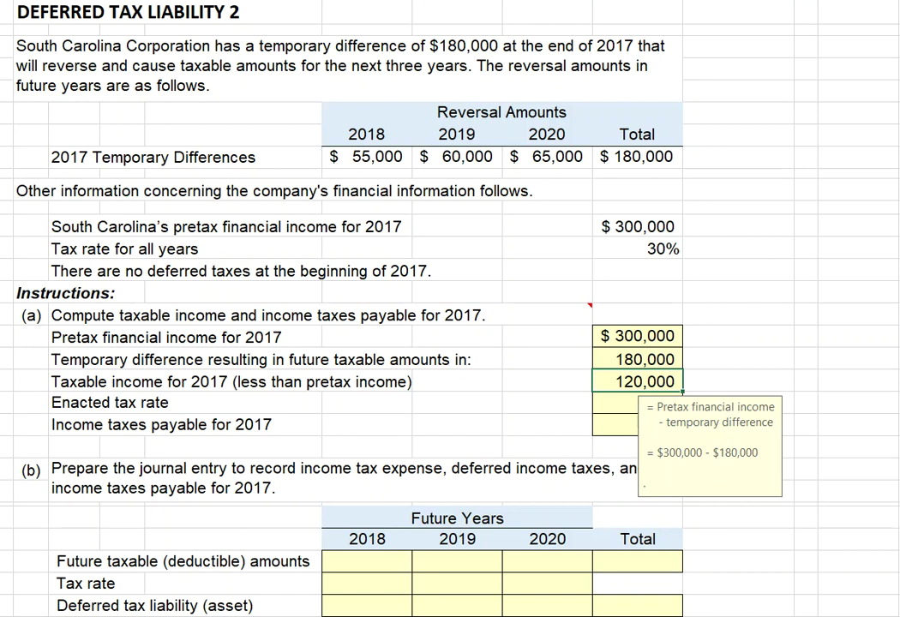
{"action": "left_click", "coordinate": [637, 402]}
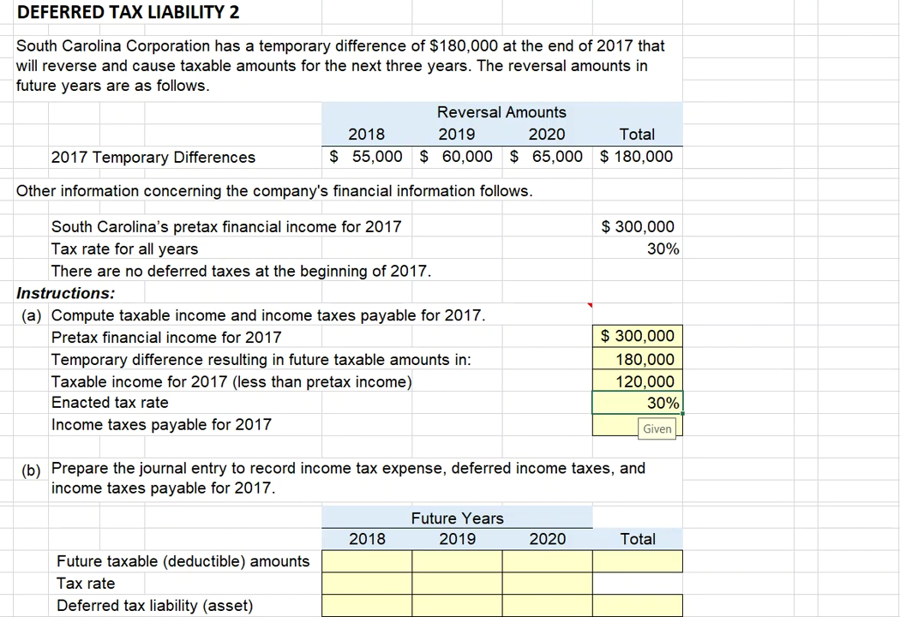
{"action": "left_click", "coordinate": [637, 425]}
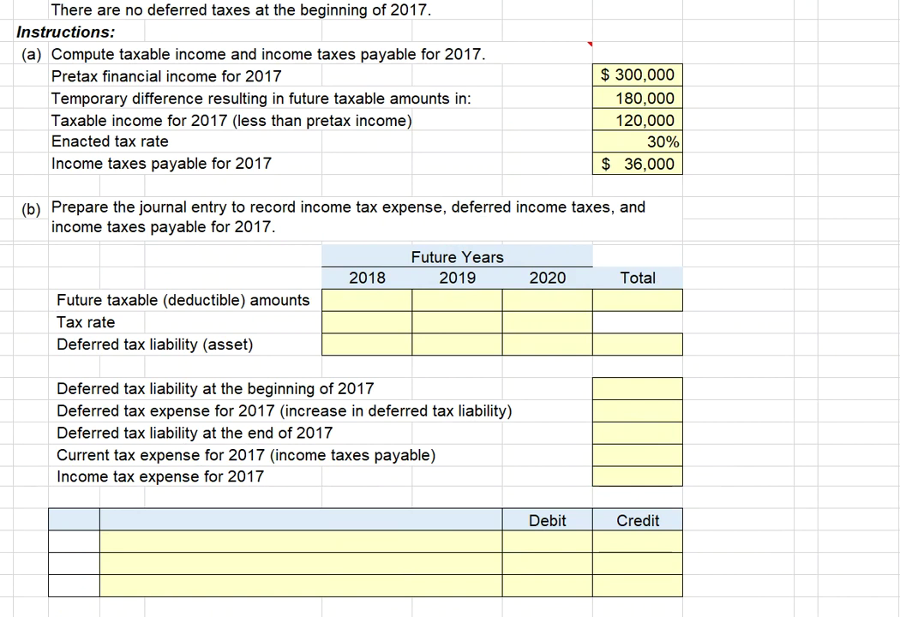
Step: Complete the Future Years table with taxable amounts $55,000, $60,000 and $65,000, 30% rates, deferred tax liabilities $16,500, $18,000 and $19,500, and totals
{"action": "type", "text": "$ 55,000\t$ 60,000\t$ 65,000"}
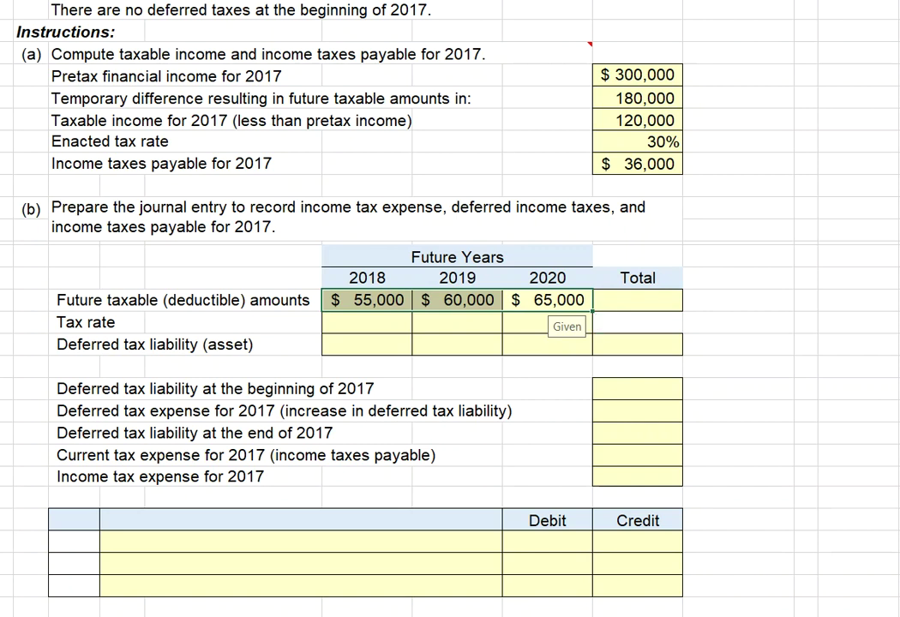
{"action": "key", "text": "alt+="}
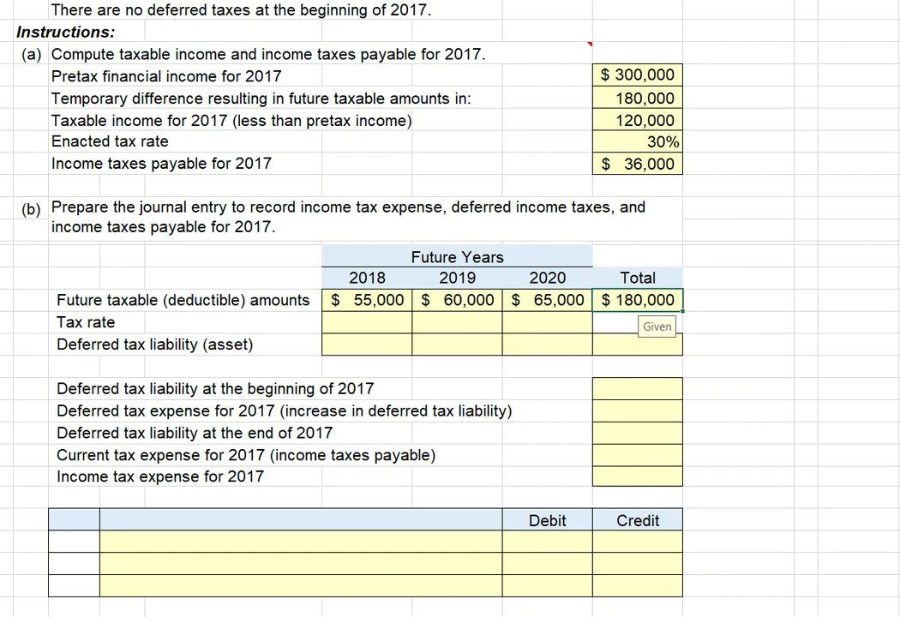
{"action": "key", "text": "ctrl+y"}
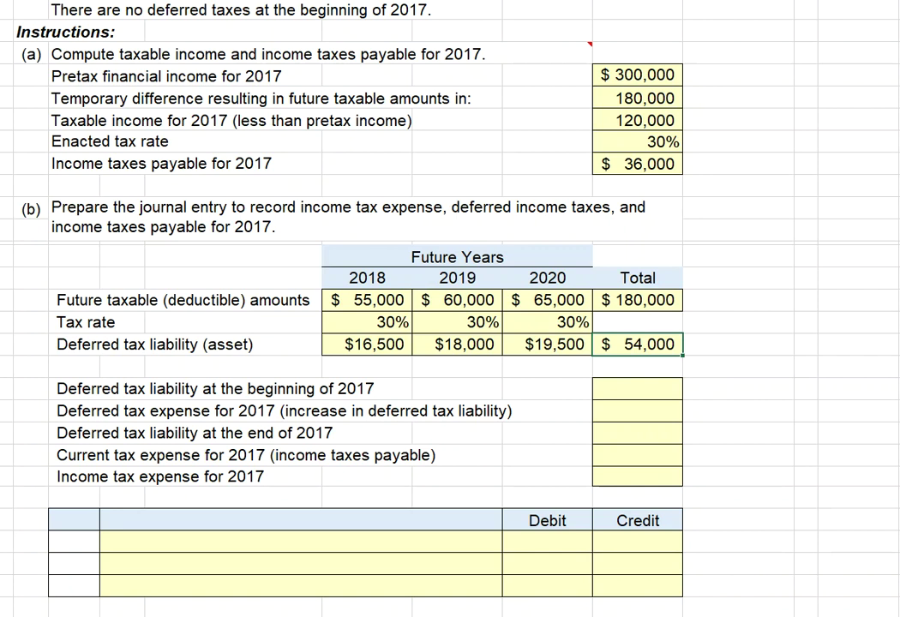
Step: Fill in the 2017 deferred tax liability with a zero beginning balance, 54,000 deferred tax expense and $54,000 ending balance
{"action": "left_click", "coordinate": [637, 390]}
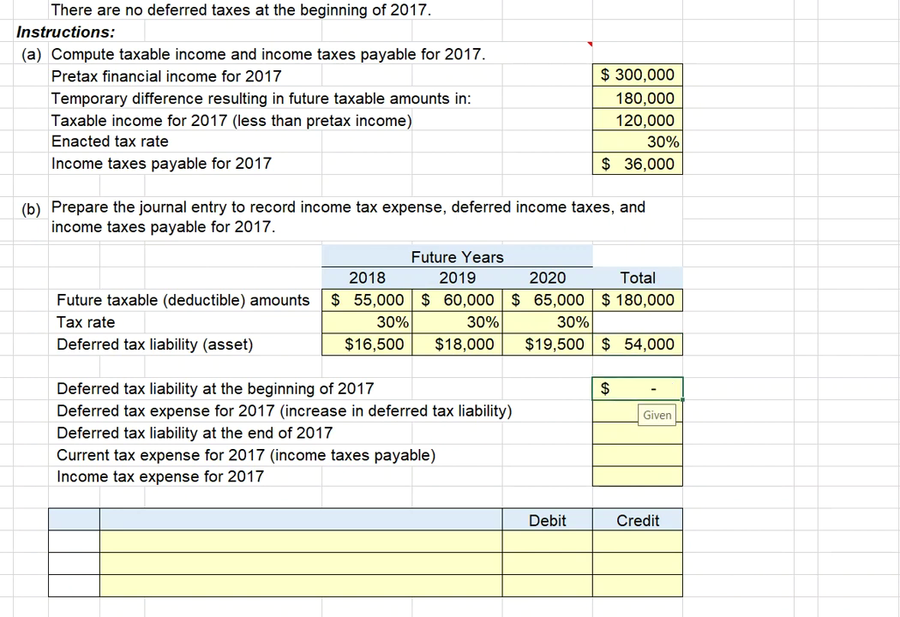
{"action": "left_click", "coordinate": [638, 411]}
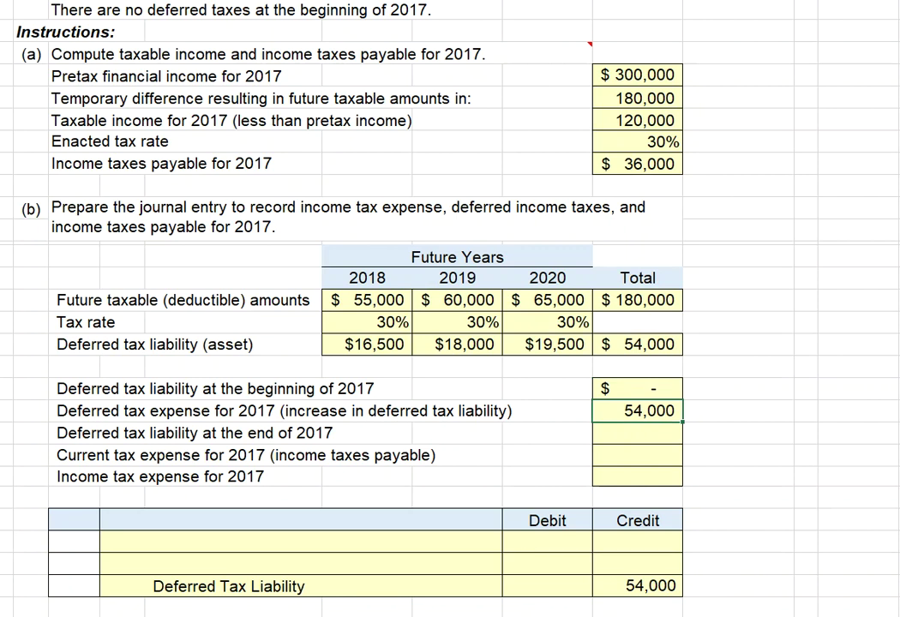
{"action": "left_click", "coordinate": [638, 434]}
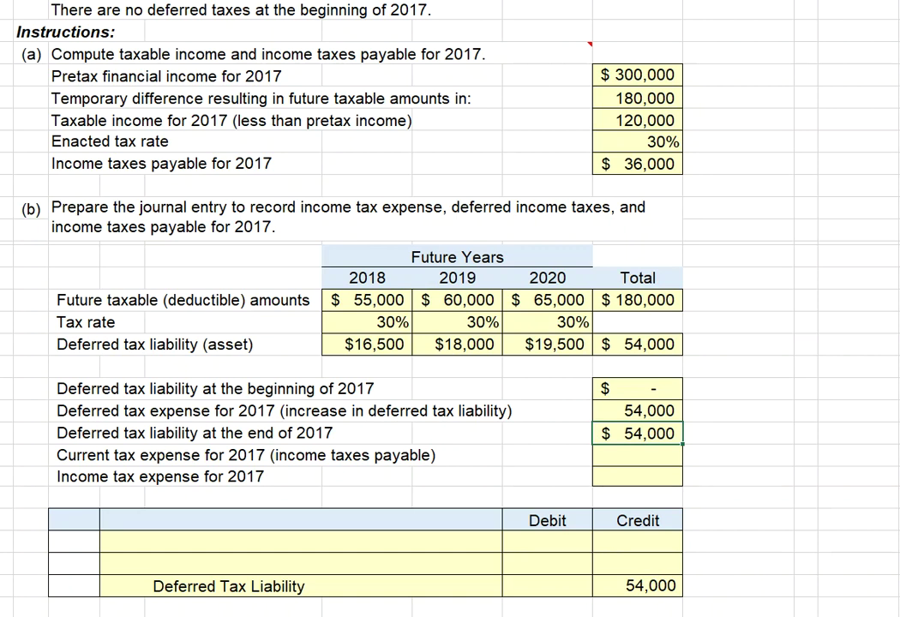
Step: Enter current tax expense 36,000 and income tax expense $90,000, completing the journal entry with a 90,000 debit and credits of 36,000 and 54,000
{"action": "left_click", "coordinate": [638, 456]}
{"action": "key", "text": "ctrl+z"}
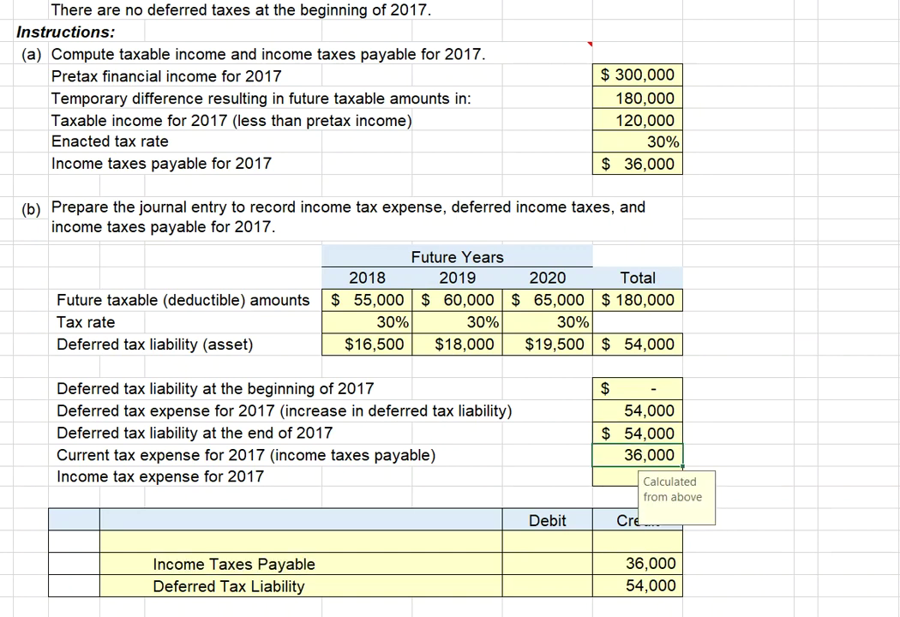
{"action": "left_click", "coordinate": [649, 167]}
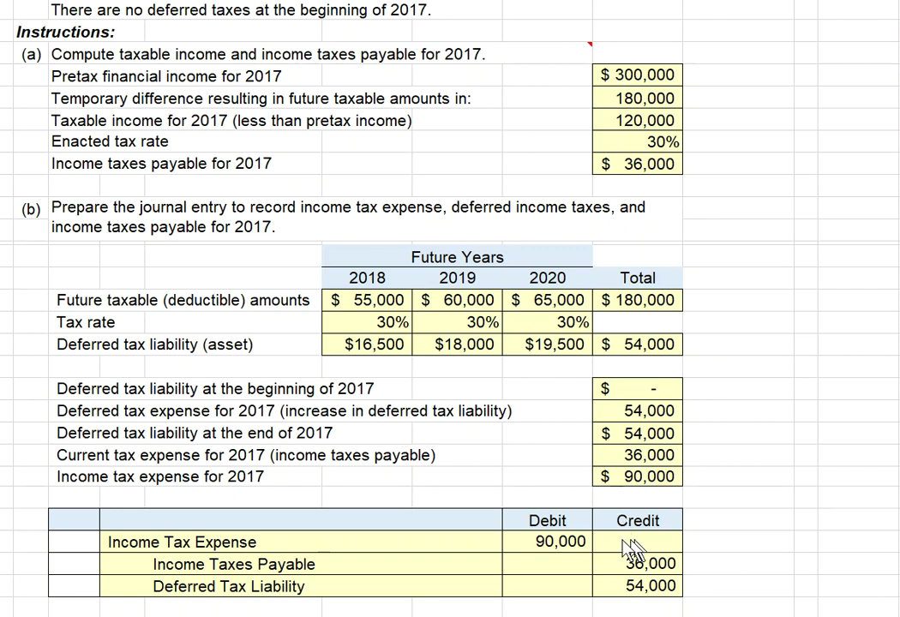
{"action": "left_click", "coordinate": [566, 541]}
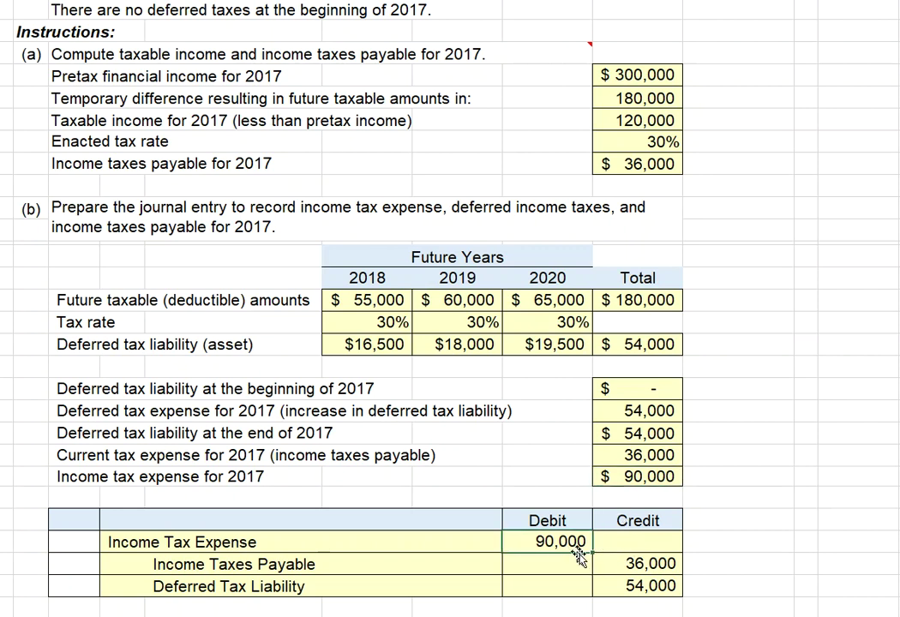
{"action": "left_click", "coordinate": [639, 564]}
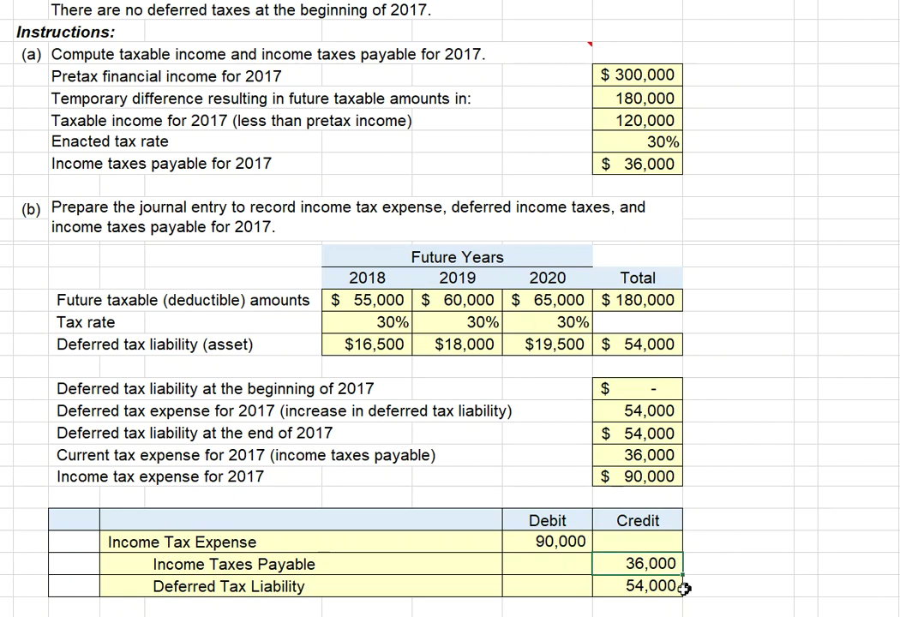
{"action": "left_click", "coordinate": [665, 586]}
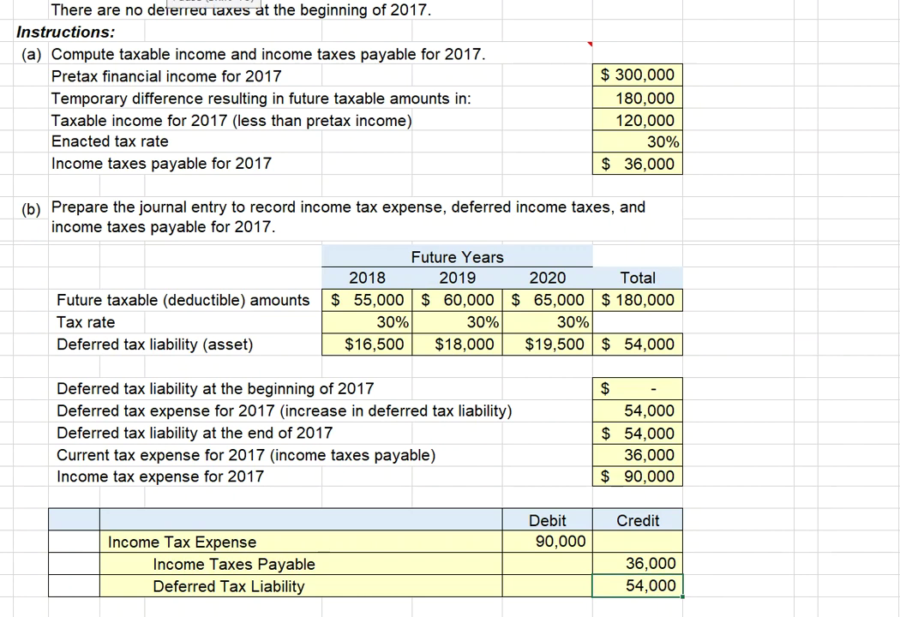
Step: Fill in the part (c) income statement with income before taxes $300,000, current tax $36,000, deferred tax 54,000, total 90,000 and net income
{"action": "scroll", "coordinate": [450, 343], "scroll_direction": "down", "scroll_amount": 4}
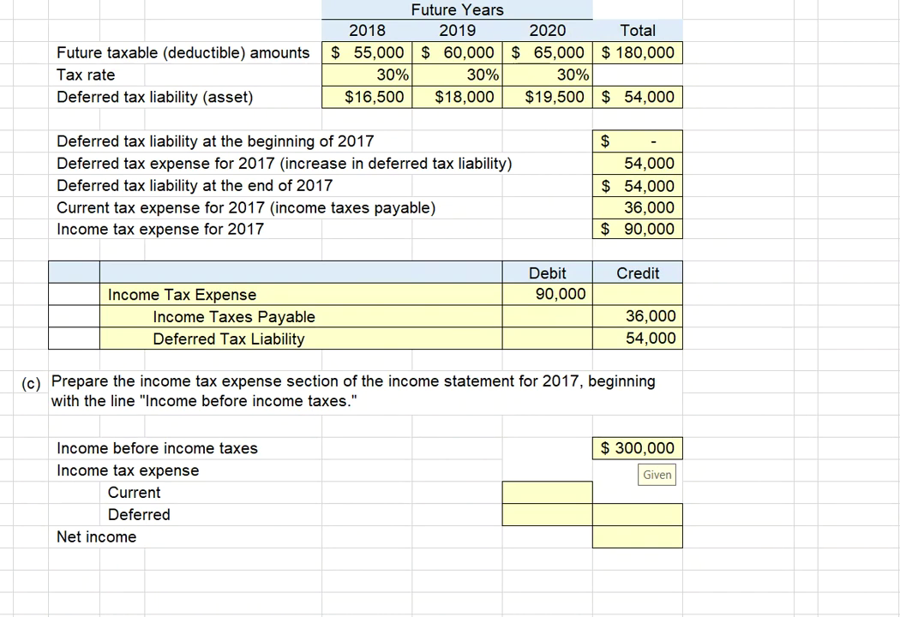
{"action": "left_click", "coordinate": [638, 449]}
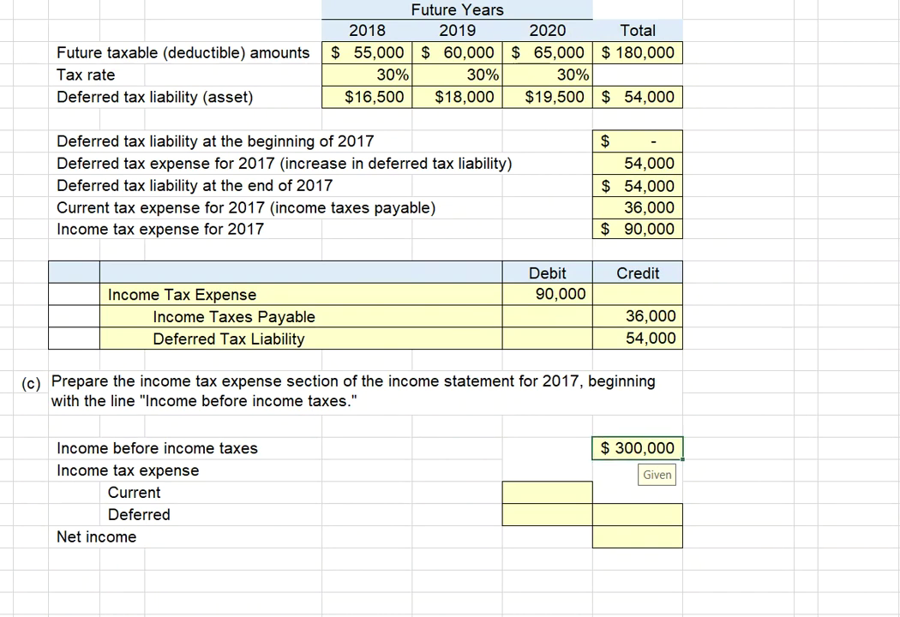
{"action": "key", "text": "ctrl+z"}
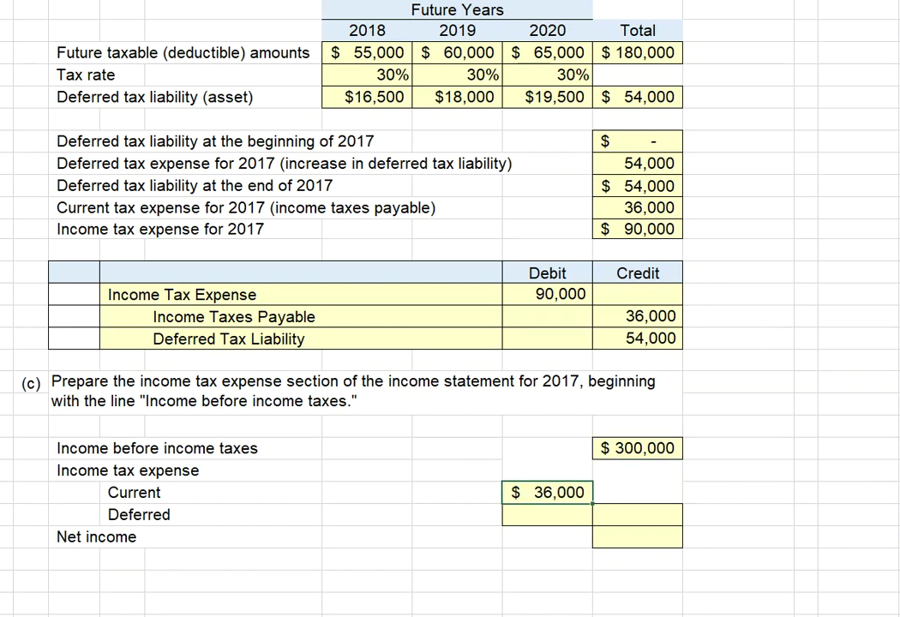
{"action": "key", "text": "ctrl+z"}
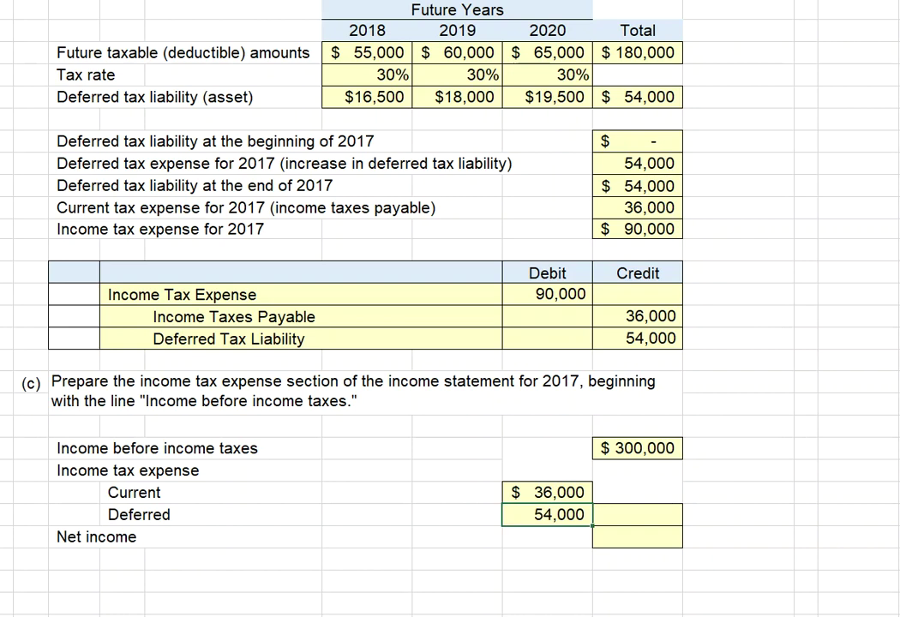
{"action": "key", "text": "ctrl+z"}
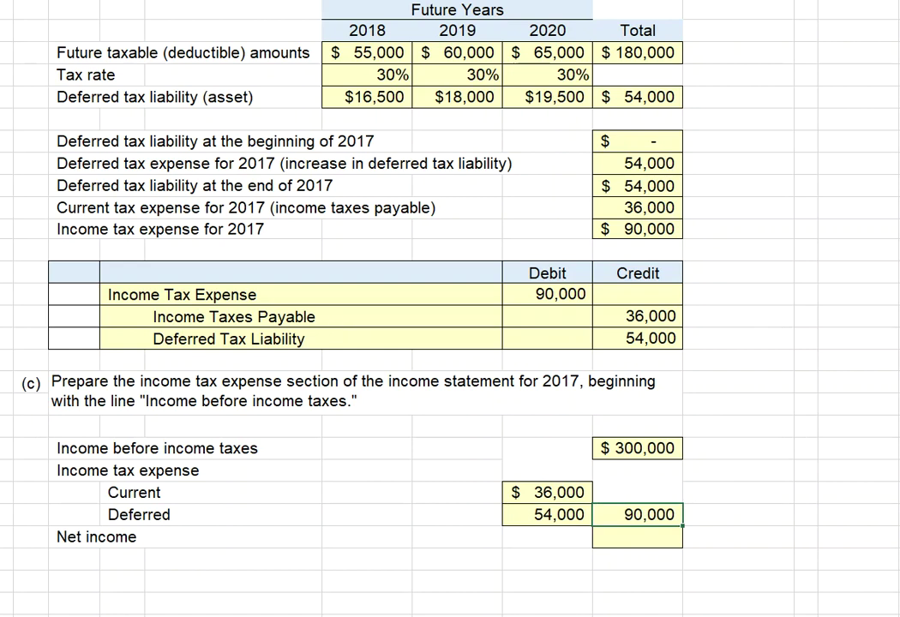
{"action": "key", "text": "ctrl+z"}
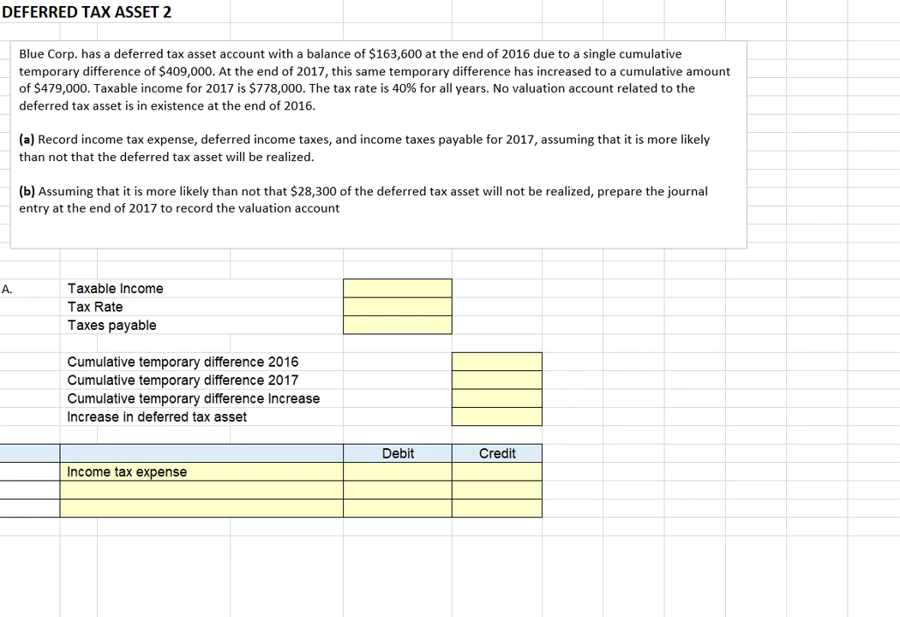
Step: On the Deferred Tax Asset 2 problem, fill in taxable income $778,000, tax rate 40% and taxes payable $311,200
{"action": "left_click", "coordinate": [115, 12]}
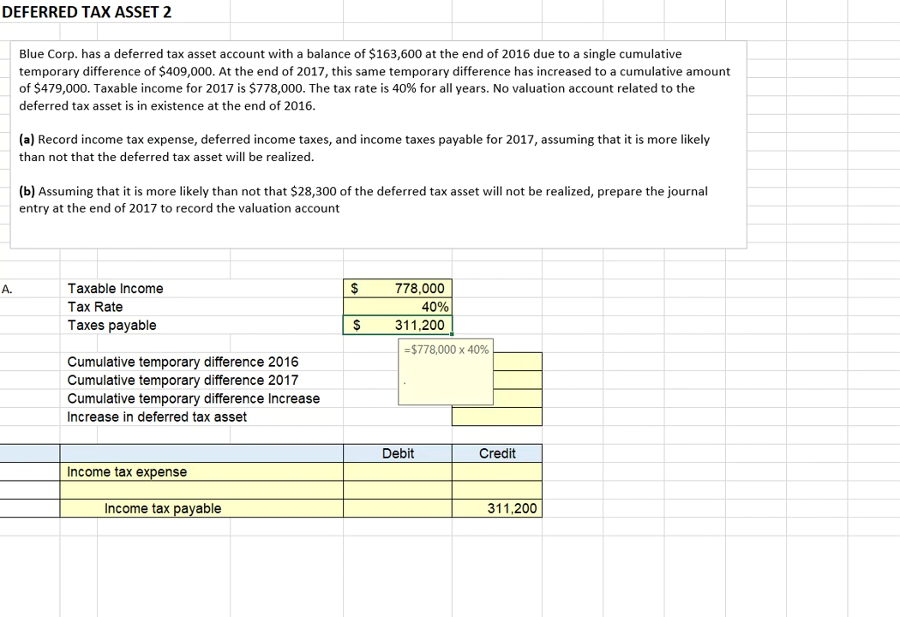
{"action": "left_click", "coordinate": [515, 361]}
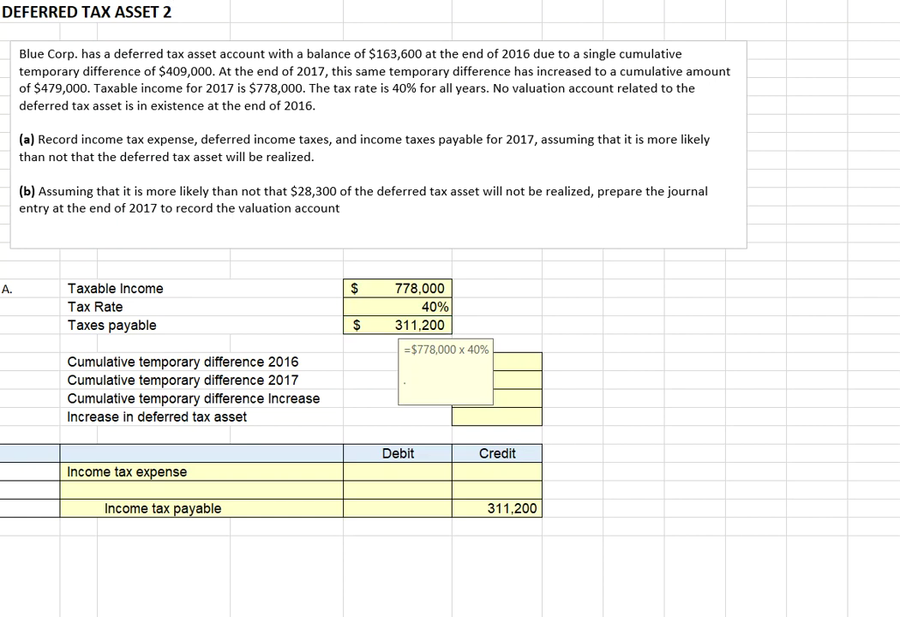
{"action": "left_click", "coordinate": [398, 326]}
Step: Enter the cumulative temporary differences of $409,000 for 2016 and 479,000 for 2017, and their increase of 70,000
{"action": "left_click", "coordinate": [497, 362]}
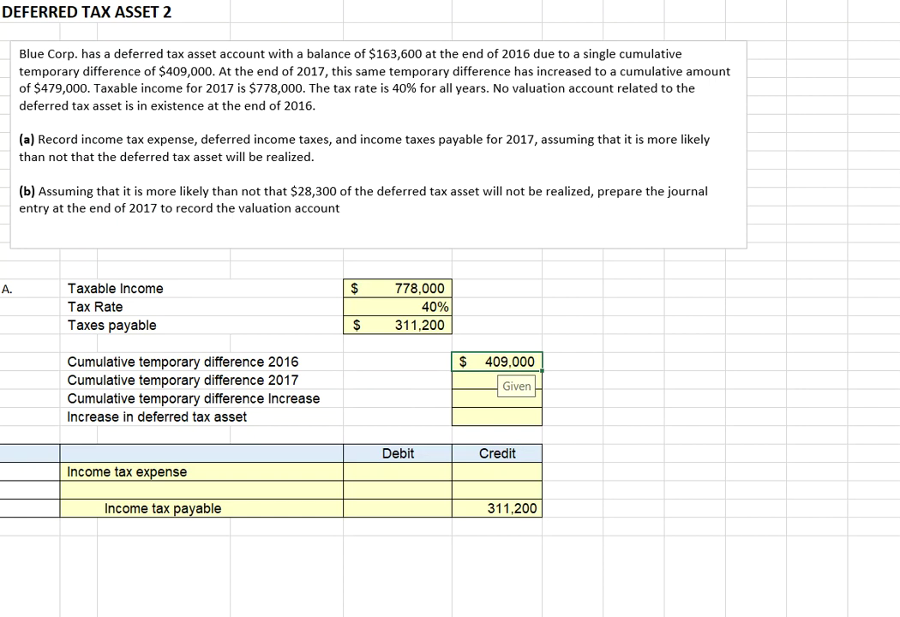
{"action": "left_click", "coordinate": [497, 381]}
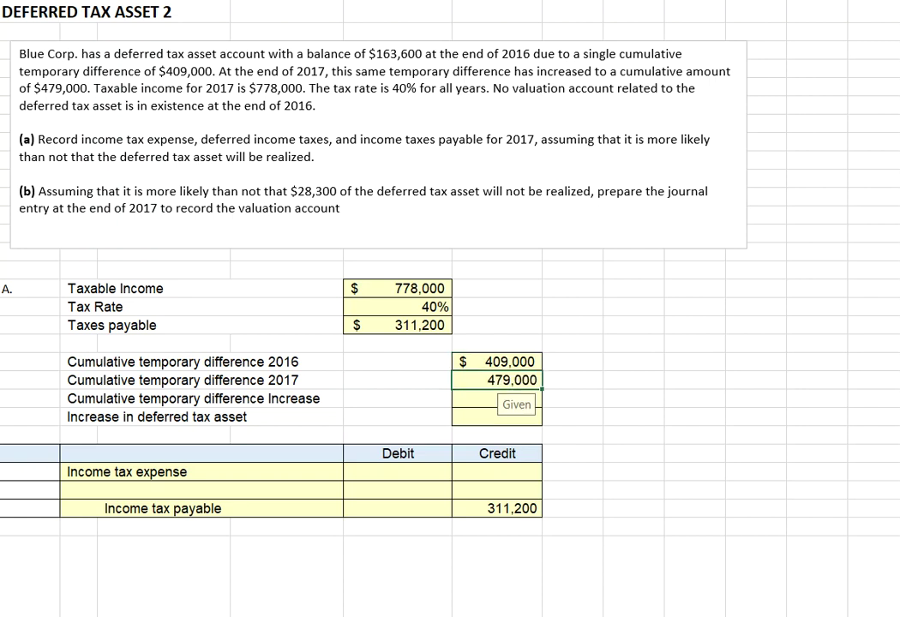
{"action": "key", "text": "ctrl+z"}
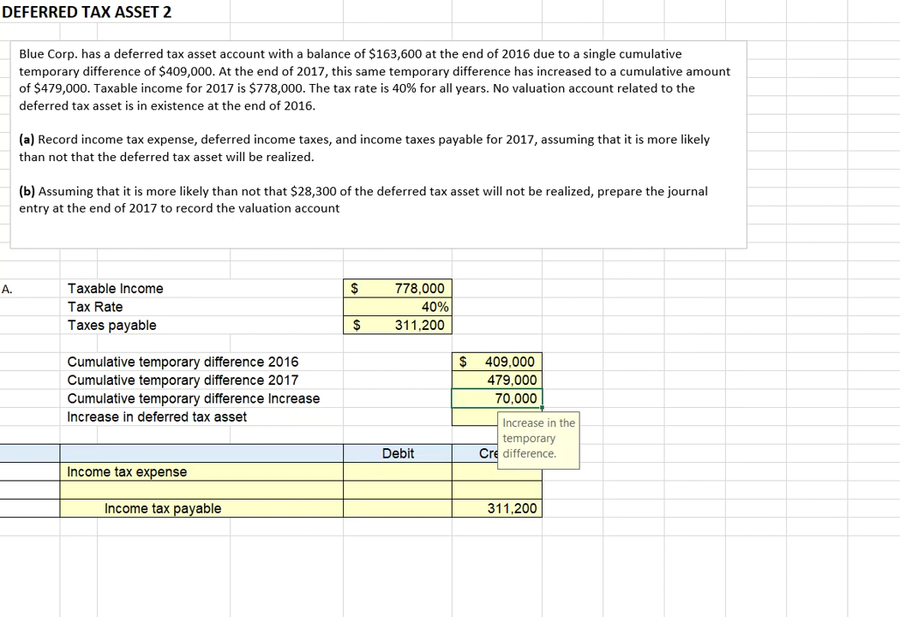
Step: Enter the 28,000 deferred tax asset increase and complete the journal entry with debits of 283,200 to income tax expense and 28,000 to deferred tax asset
{"action": "key", "text": "ctrl+z"}
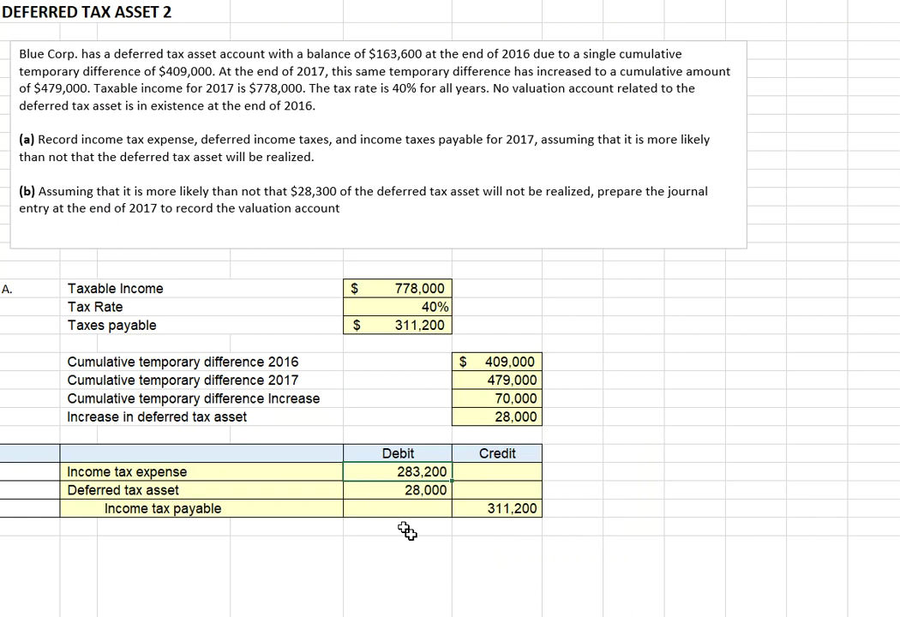
{"action": "left_click", "coordinate": [483, 513]}
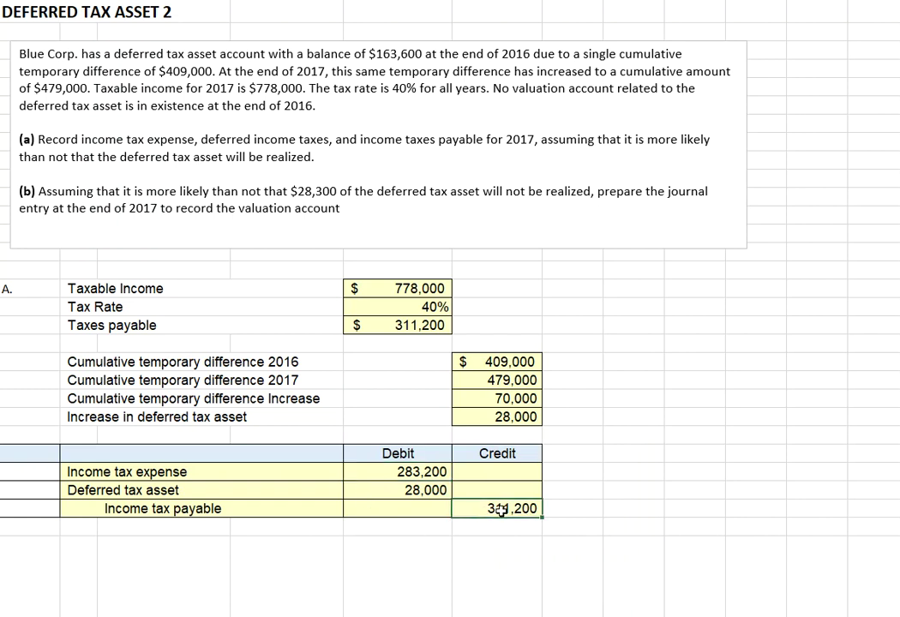
{"action": "left_click", "coordinate": [410, 490]}
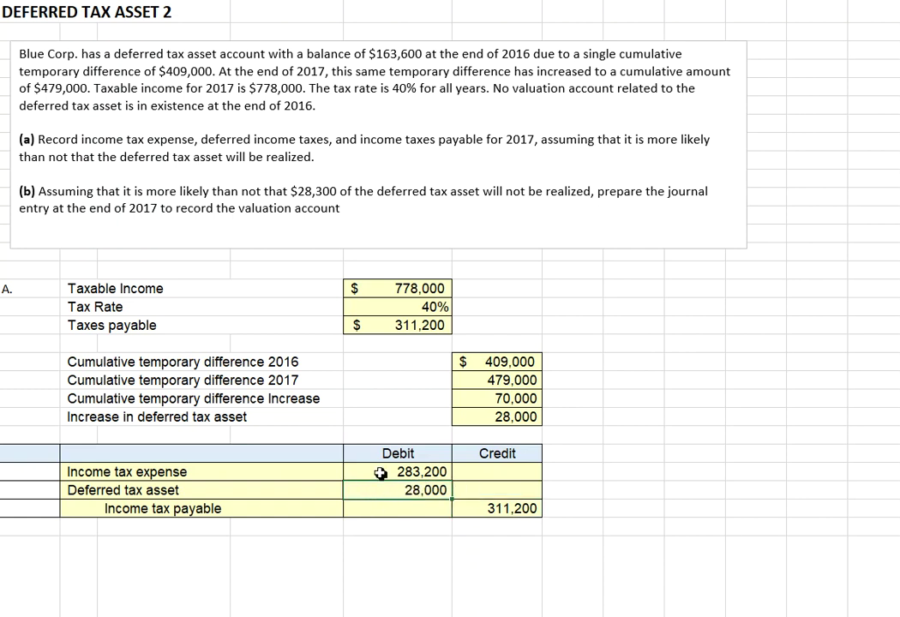
{"action": "left_click", "coordinate": [375, 470]}
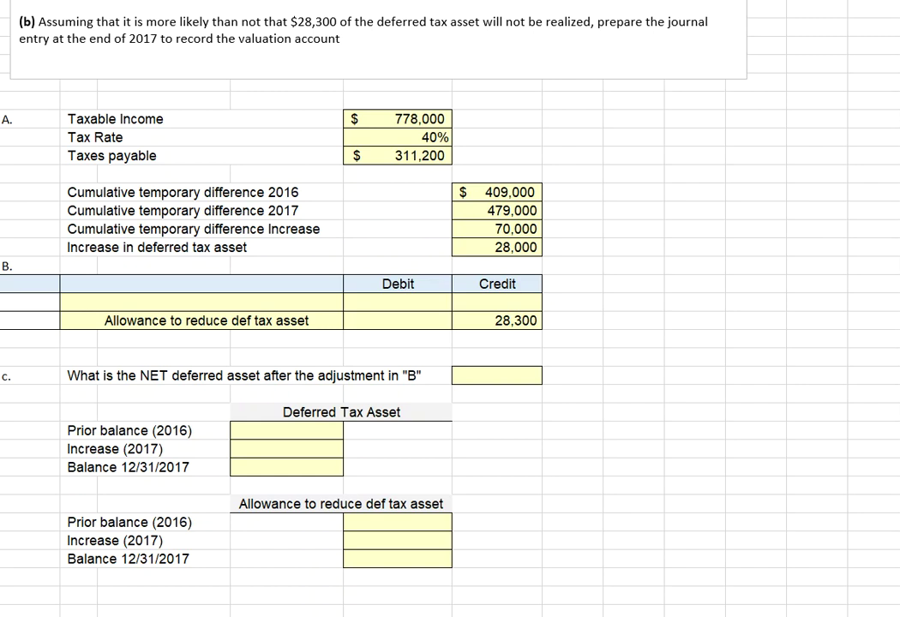
Step: Complete the part B journal entry with a 28,300 debit to income tax expense
{"action": "left_click", "coordinate": [817, 137]}
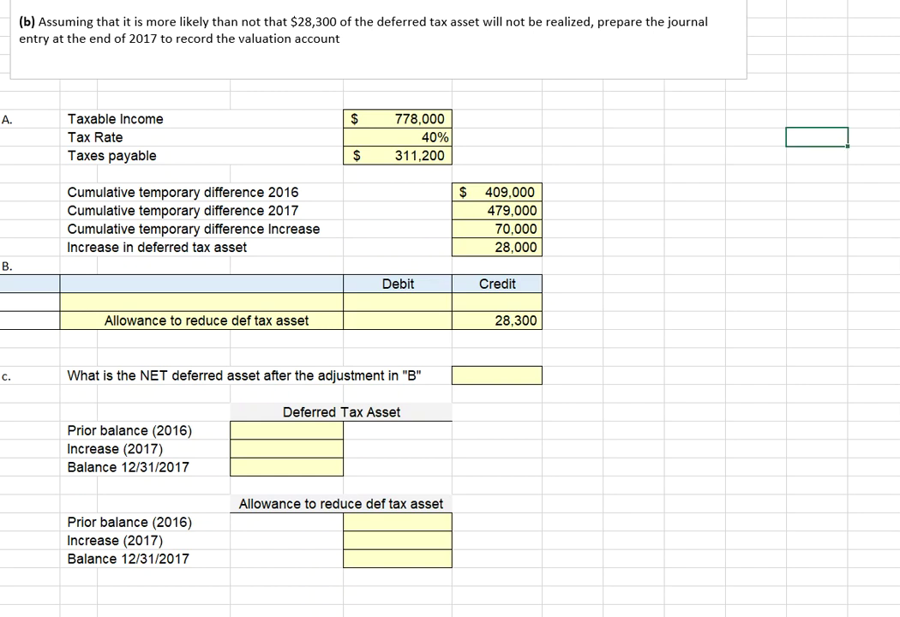
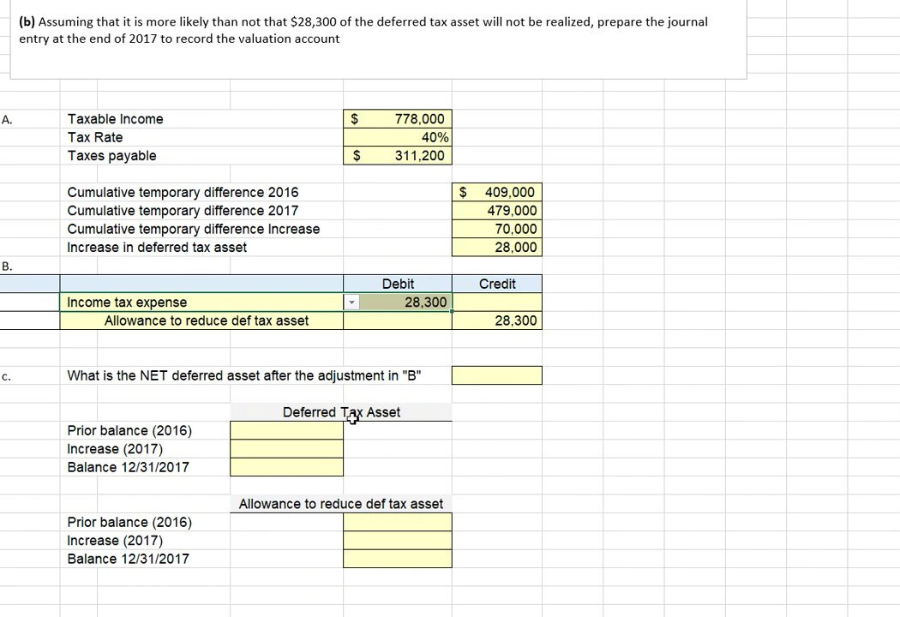
Step: Fill in the Deferred Tax Asset account with a prior balance of $163,600, a 2017 increase of 28,000 and a 12/31/2017 balance of $191,600
{"action": "left_click", "coordinate": [278, 505]}
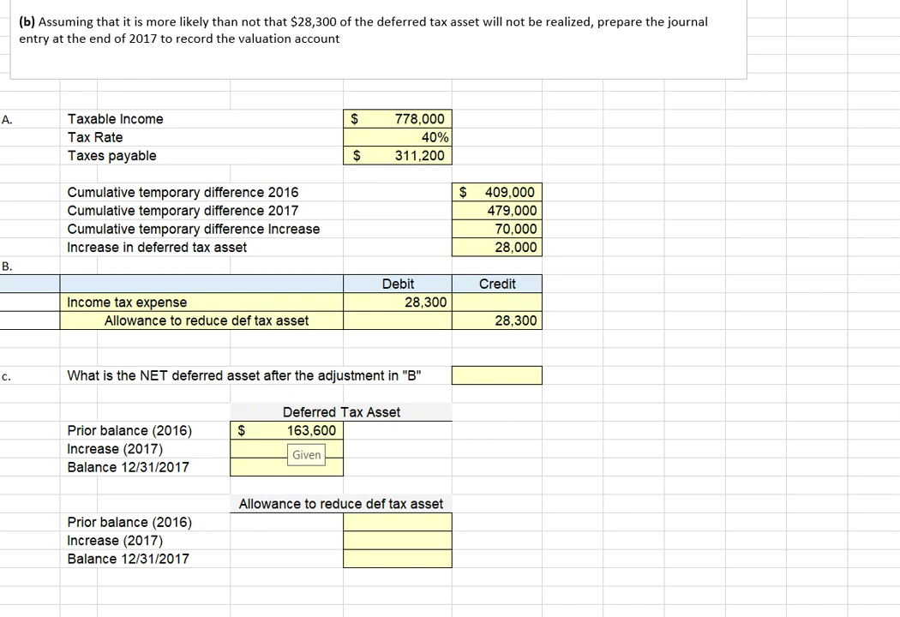
{"action": "left_click", "coordinate": [286, 431]}
{"action": "left_click", "coordinate": [320, 452]}
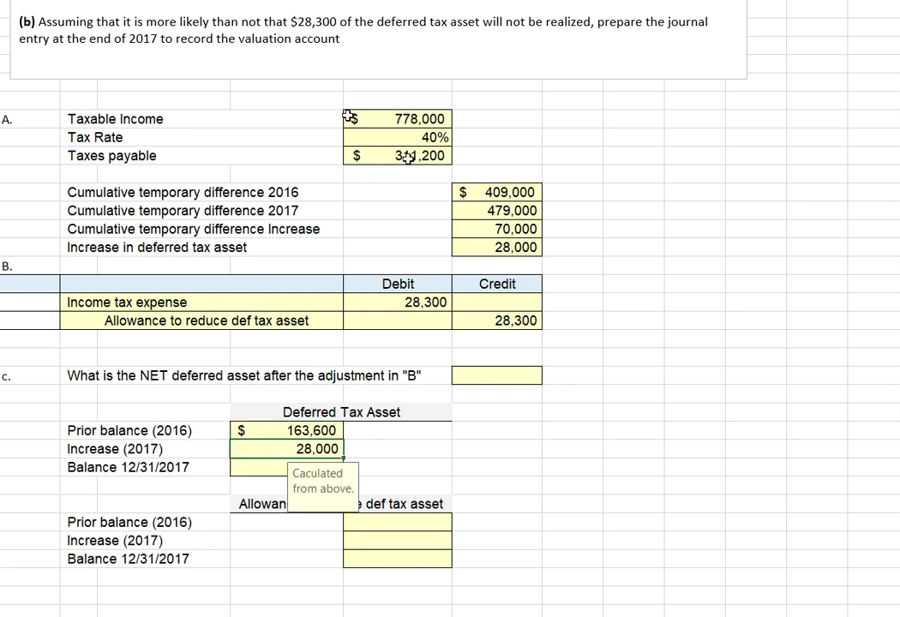
{"action": "left_click_drag", "start_coordinate": [524, 229], "coordinate": [524, 249]}
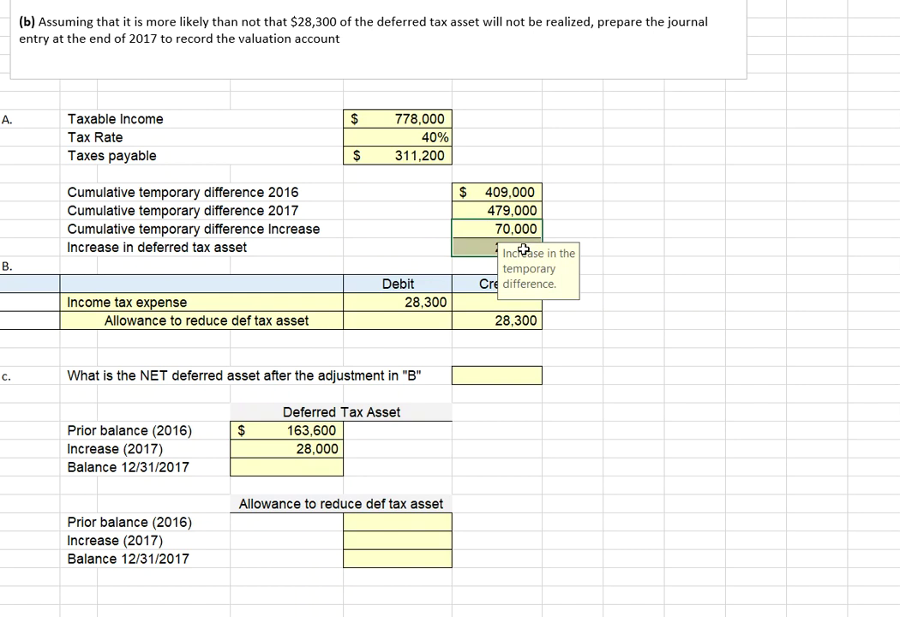
{"action": "left_click", "coordinate": [470, 249]}
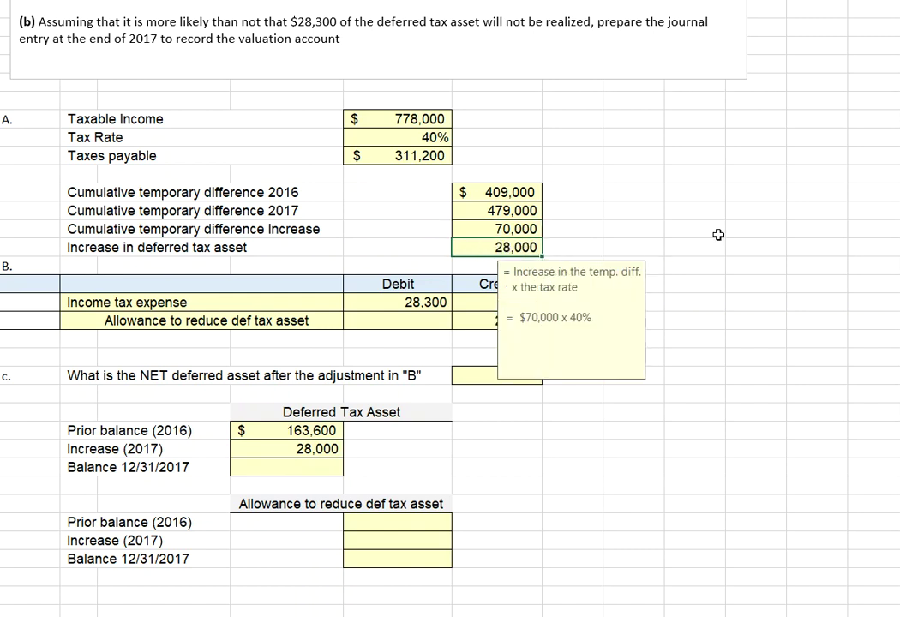
{"action": "left_click", "coordinate": [314, 448]}
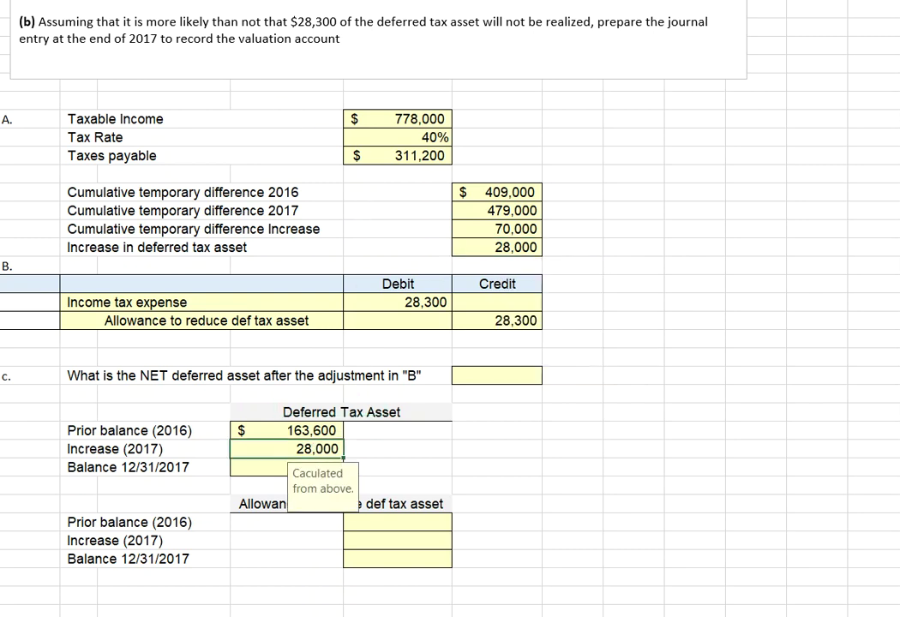
{"action": "key", "text": "ctrl+y"}
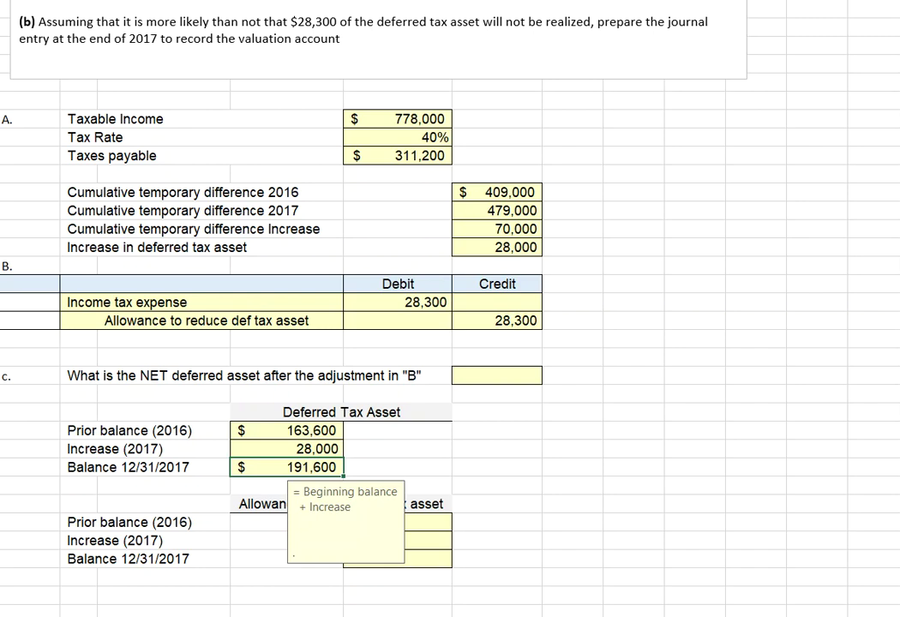
Step: Fill in the allowance account with a zero prior balance, 28,300 increase and $28,300 balance, and compute the part C net deferred asset as =D42-E47
{"action": "key", "text": "ctrl+y"}
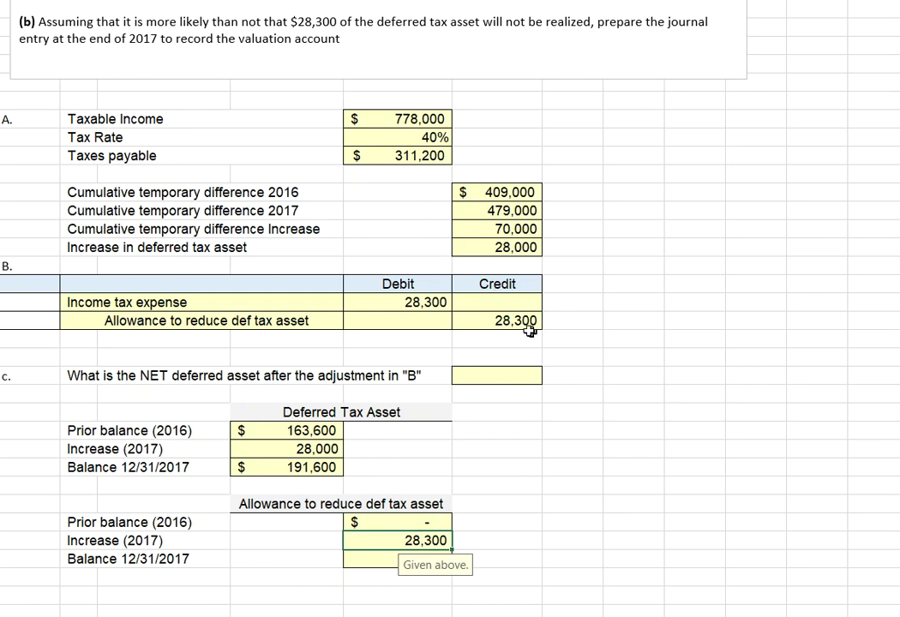
{"action": "left_click", "coordinate": [519, 322], "text": "ctrl"}
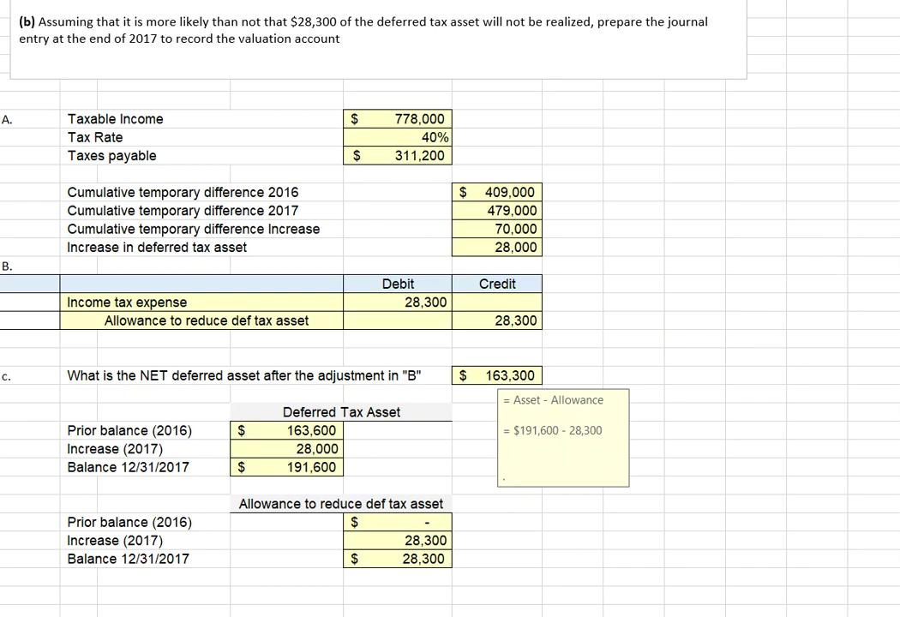
{"action": "left_click", "coordinate": [295, 467]}
{"action": "key", "text": "F2"}
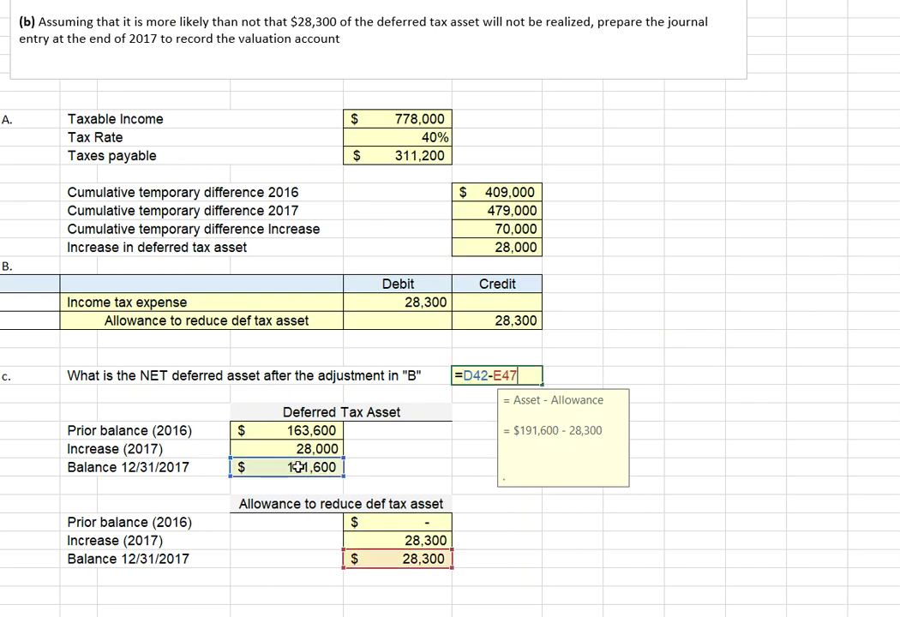